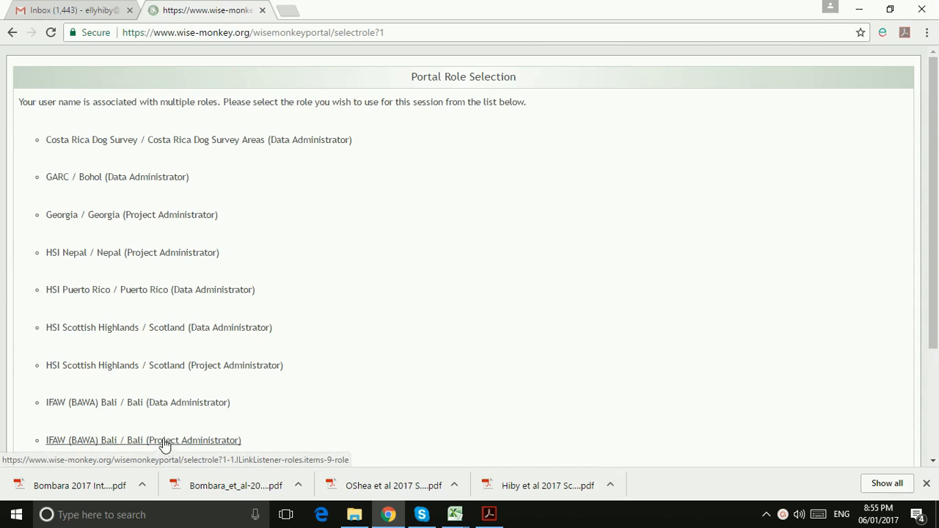
Work as IFAW (BAWA) Bali Project Administrator and open the project details under Administration
{"action": "left_click", "coordinate": [164, 444]}
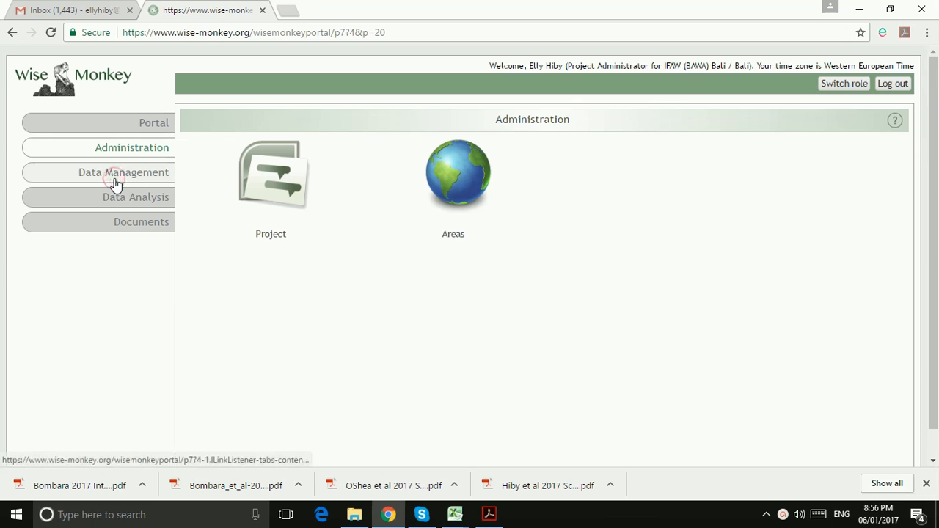
{"action": "left_click", "coordinate": [115, 184]}
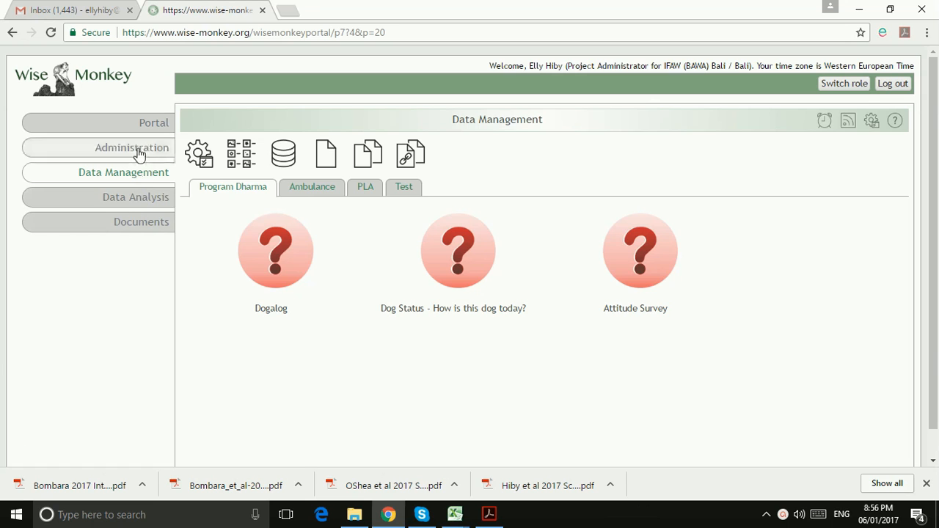
{"action": "left_click", "coordinate": [140, 153]}
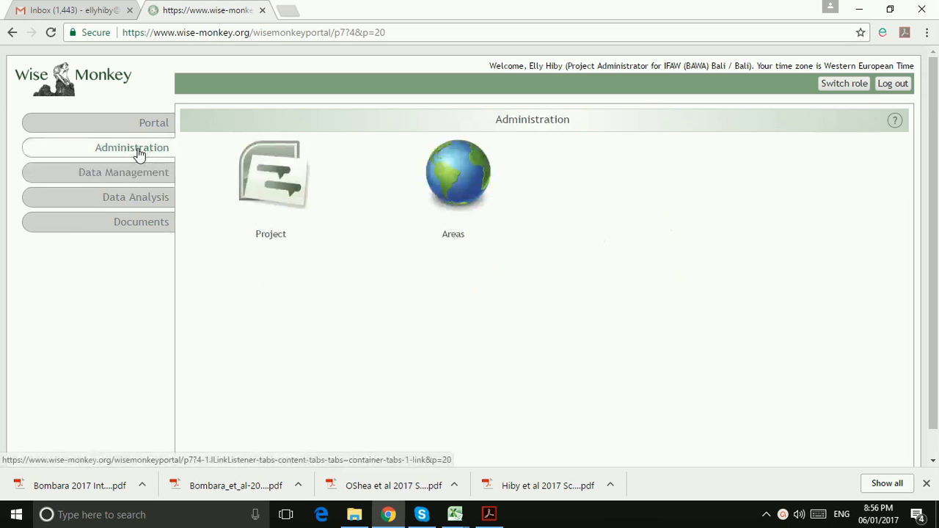
{"action": "left_click", "coordinate": [294, 192]}
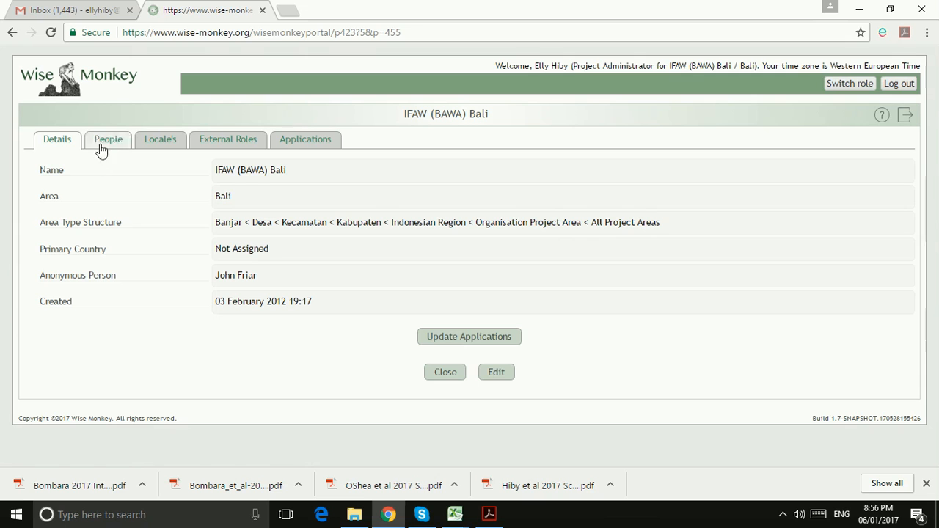
Open an empty Create New Person form from the project's People list
{"action": "left_click", "coordinate": [104, 146]}
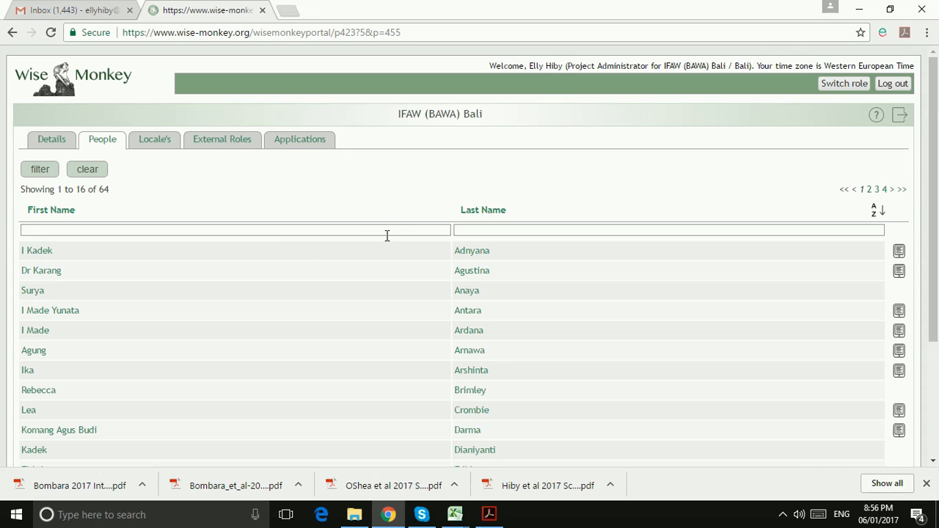
{"action": "scroll", "coordinate": [424, 194], "scroll_direction": "down", "scroll_amount": 3}
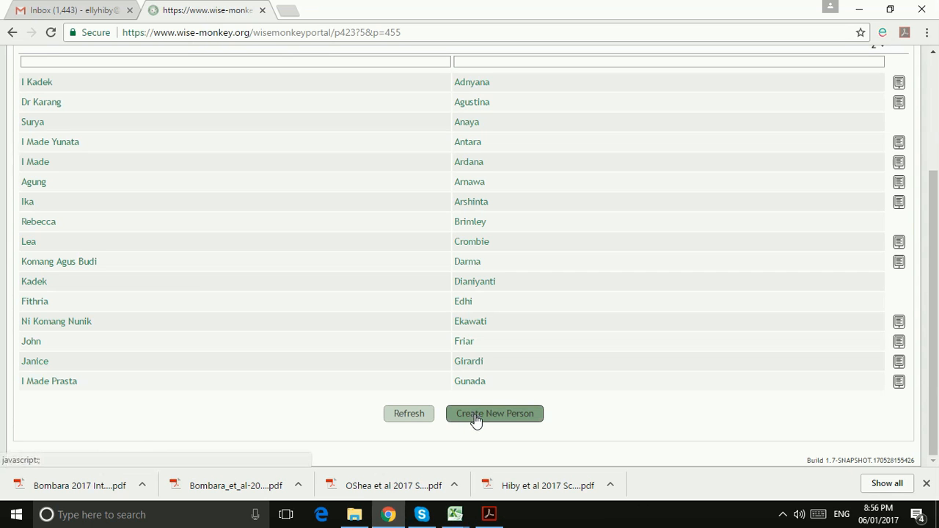
{"action": "left_click", "coordinate": [475, 415]}
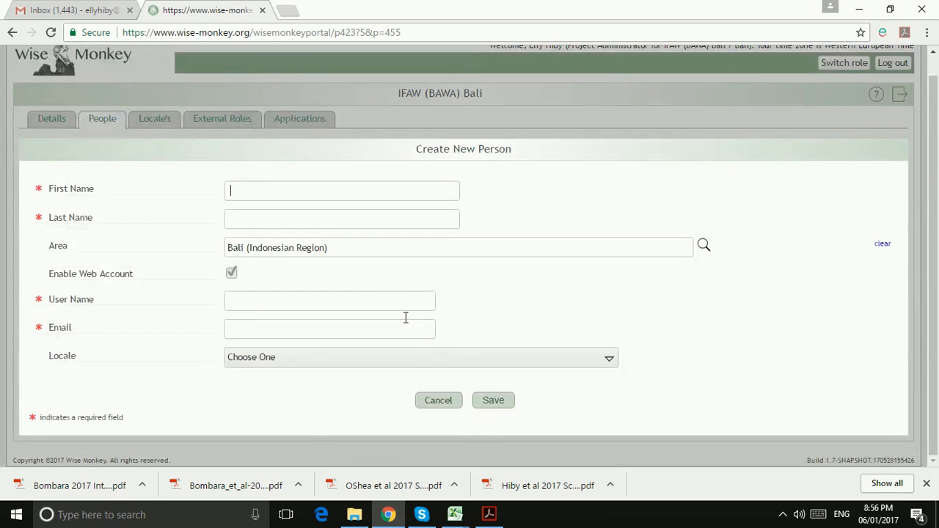
{"action": "left_click", "coordinate": [455, 513]}
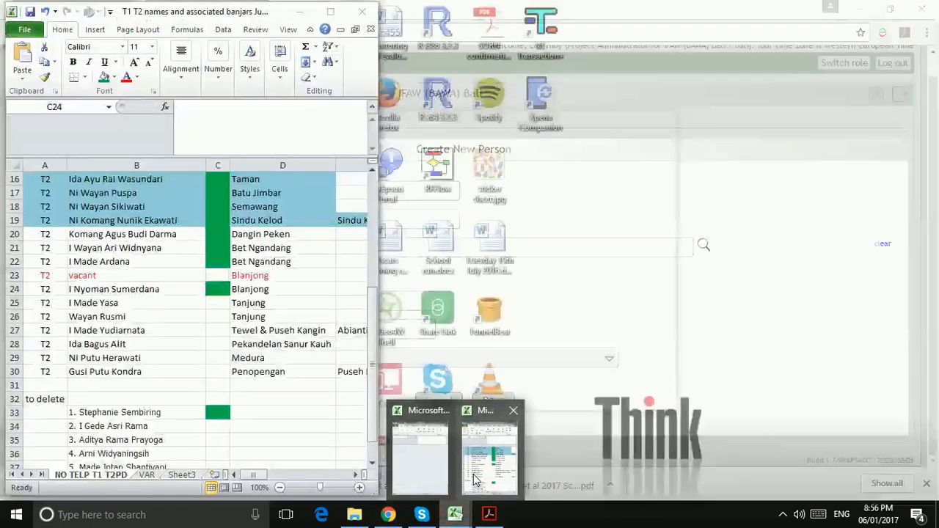
Copy the new person's full name from Excel cell B25 into the First Name field
{"action": "left_click", "coordinate": [415, 451]}
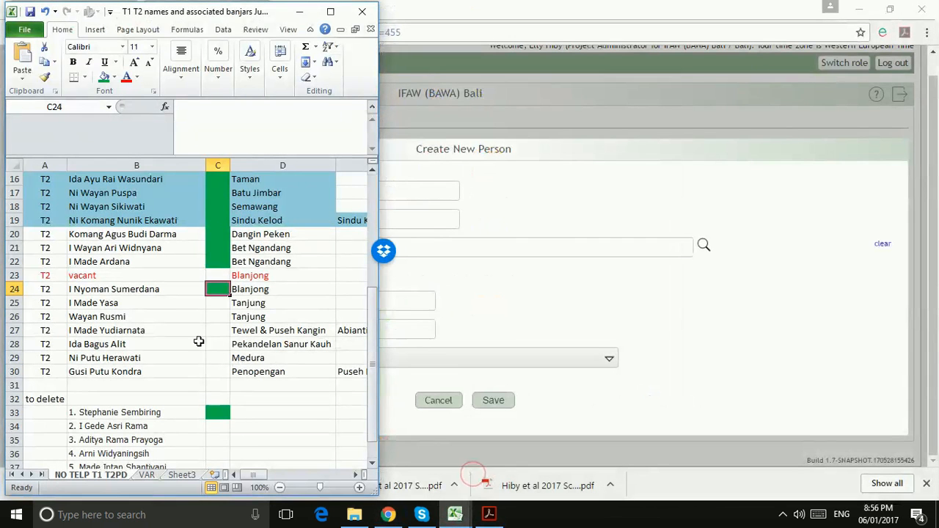
{"action": "left_click", "coordinate": [137, 308]}
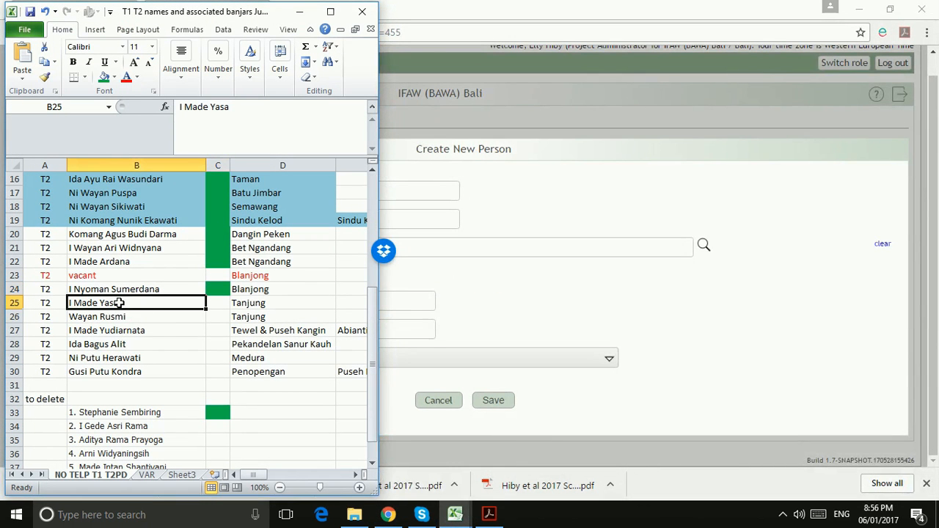
{"action": "double_click", "coordinate": [122, 302]}
{"action": "left_click_drag", "start_coordinate": [122, 302], "coordinate": [70, 311]}
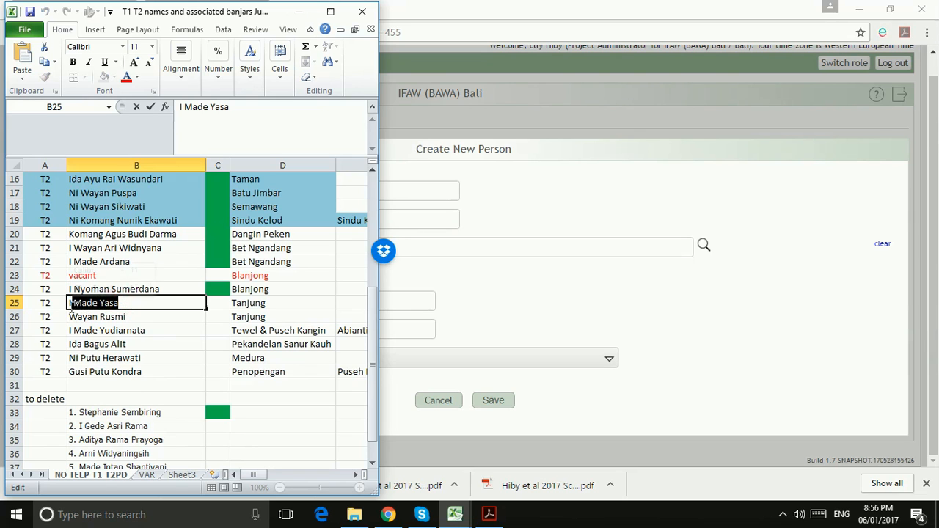
{"action": "right_click", "coordinate": [112, 308]}
{"action": "left_click", "coordinate": [146, 330]}
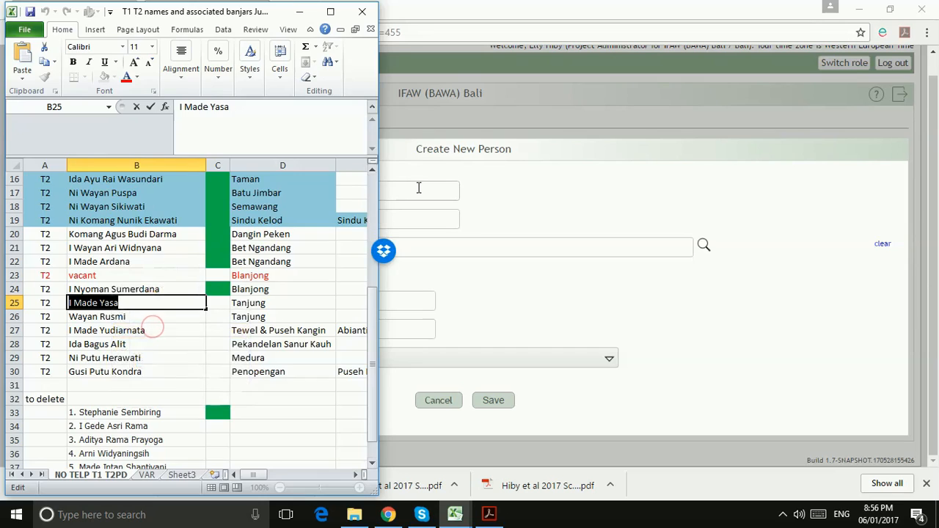
{"action": "left_click", "coordinate": [418, 190]}
{"action": "key", "text": "ctrl+v"}
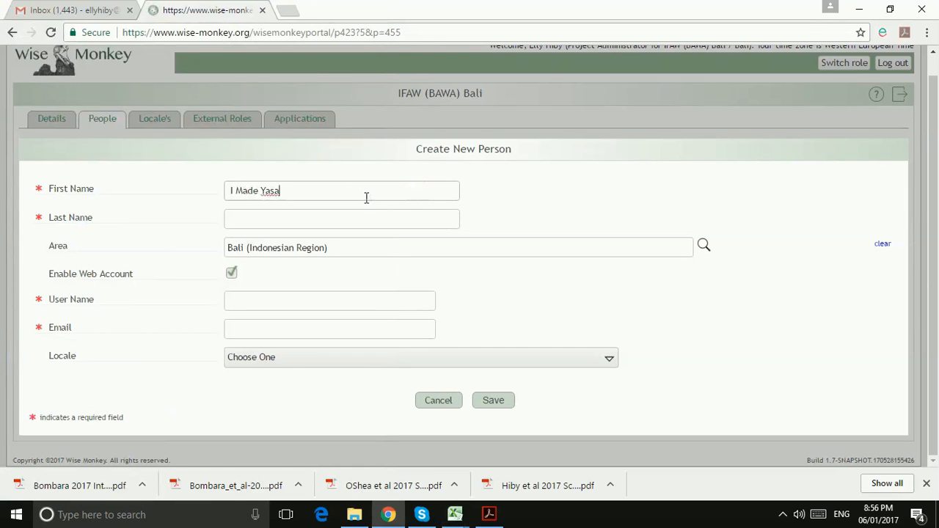
Move the surname out of First Name into the Last Name field
{"action": "double_click", "coordinate": [265, 192]}
{"action": "left_click_drag", "start_coordinate": [265, 193], "coordinate": [241, 218]}
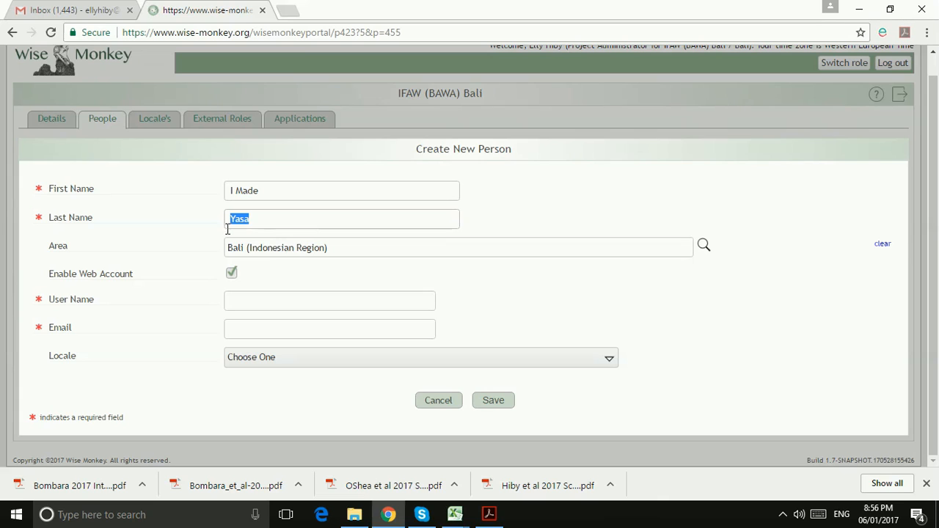
{"action": "left_click", "coordinate": [258, 219]}
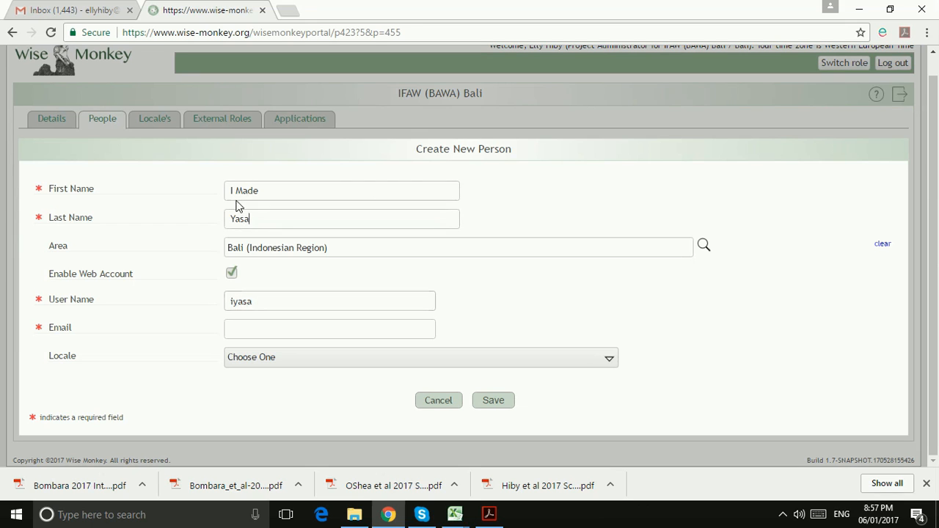
{"action": "left_click", "coordinate": [253, 329]}
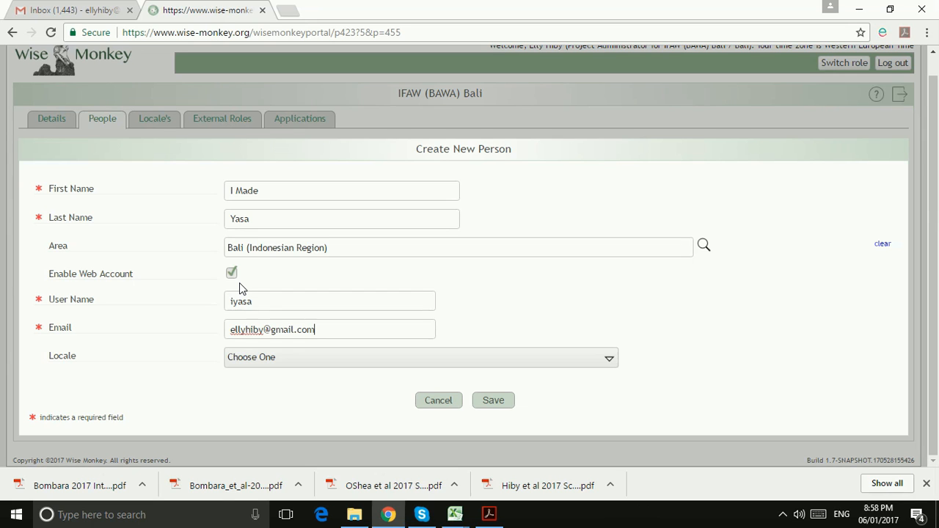
Enter the new person's e-mail address in the Email field and check it
{"action": "left_click_drag", "start_coordinate": [320, 330], "coordinate": [223, 334]}
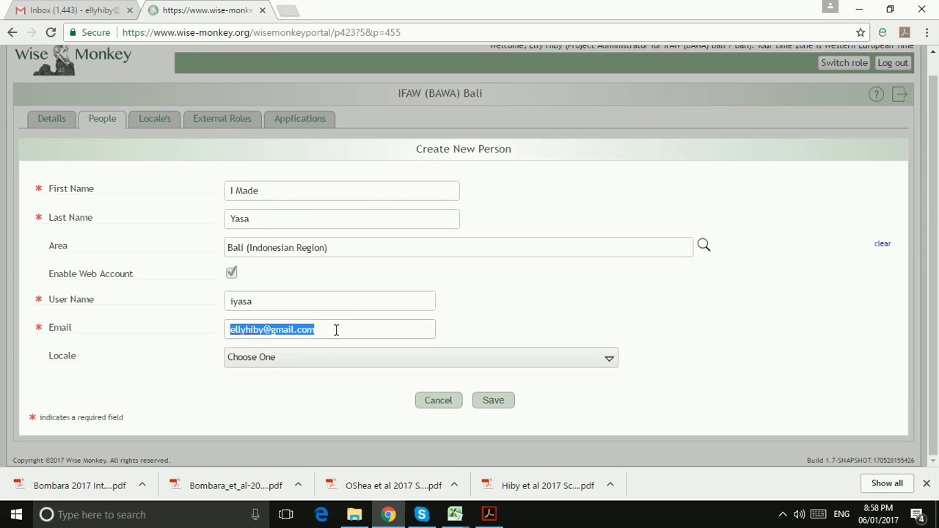
{"action": "left_click", "coordinate": [336, 329]}
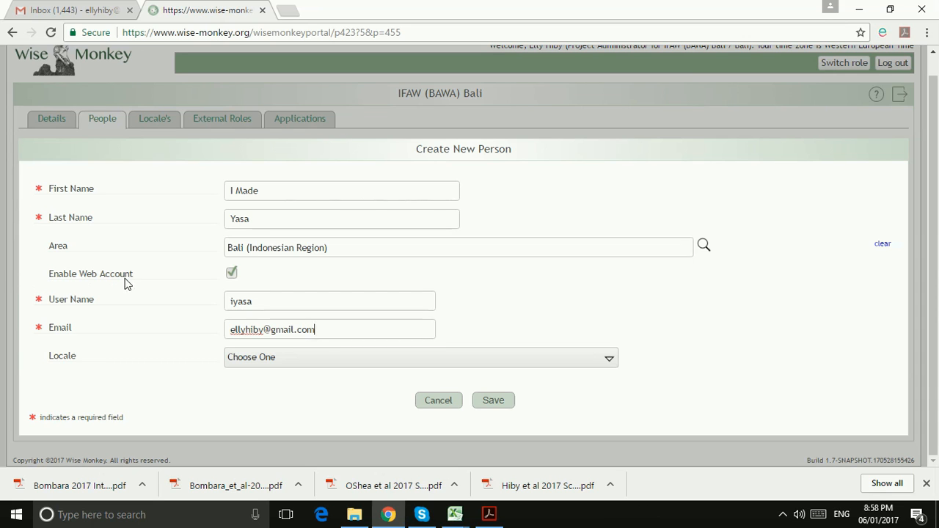
{"action": "left_click", "coordinate": [287, 363]}
Set locale to Bahasa Indonesia / Indonesia and save the new person
{"action": "left_click", "coordinate": [287, 367]}
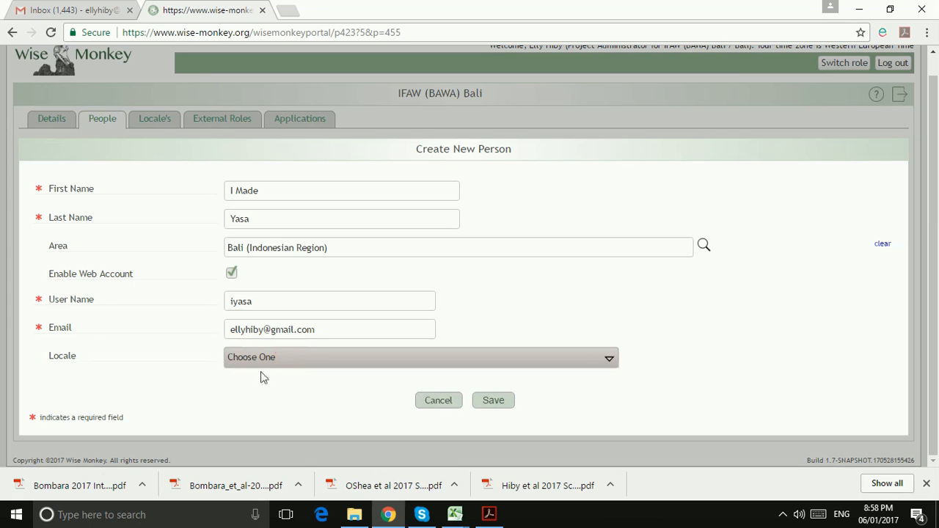
{"action": "left_click", "coordinate": [263, 366]}
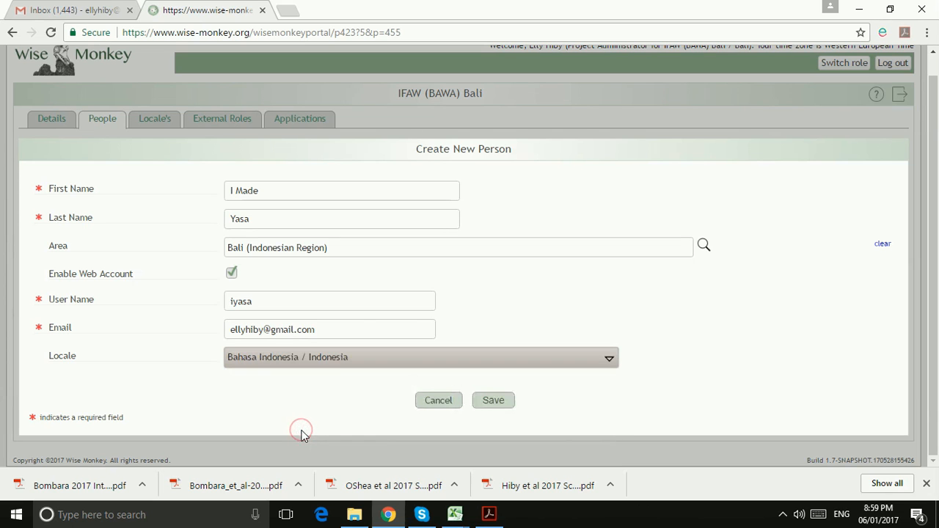
{"action": "left_click", "coordinate": [492, 401]}
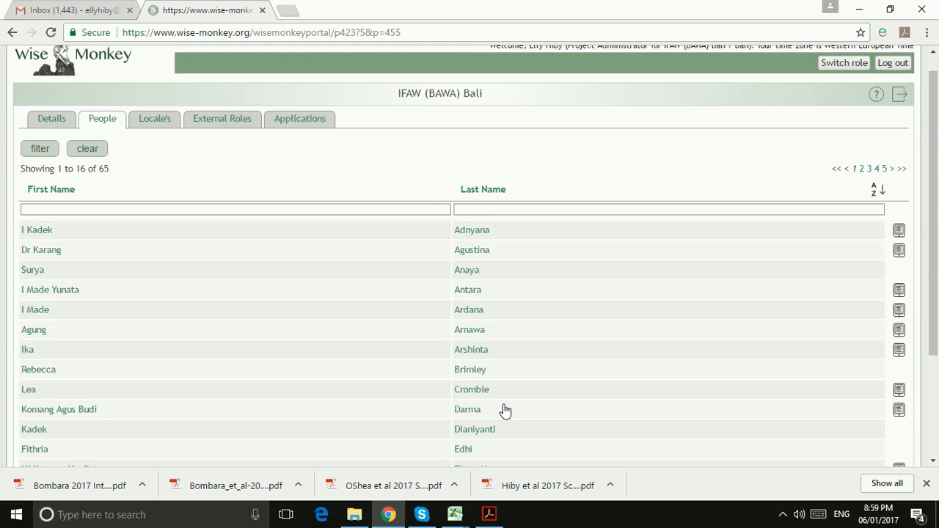
Find the new person on the last People page and show their Assigned Areas
{"action": "left_click", "coordinate": [876, 170]}
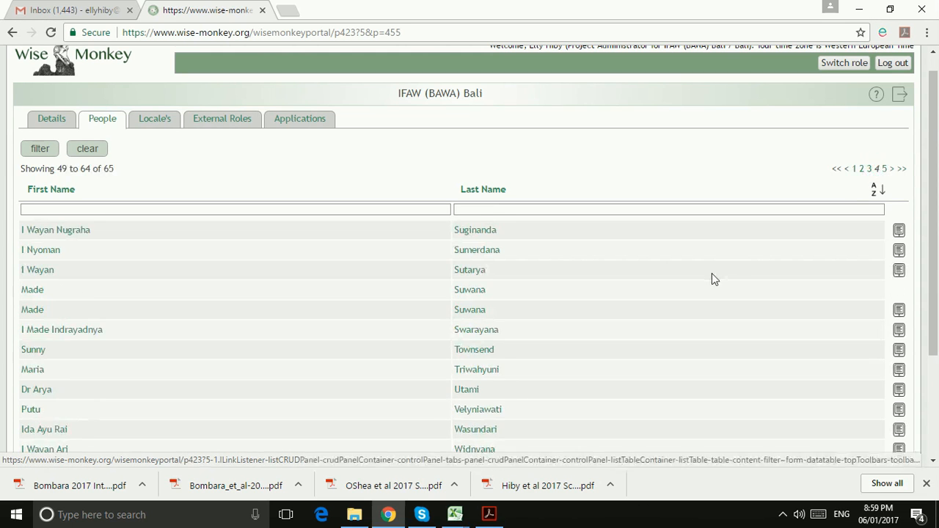
{"action": "scroll", "coordinate": [712, 277], "scroll_direction": "down", "scroll_amount": 2}
{"action": "scroll", "coordinate": [711, 277], "scroll_direction": "up", "scroll_amount": 3}
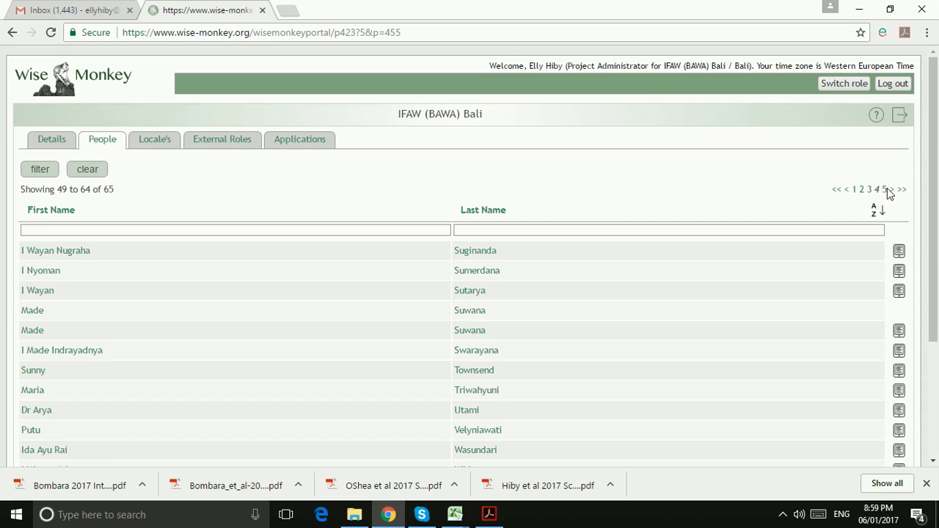
{"action": "left_click", "coordinate": [891, 189]}
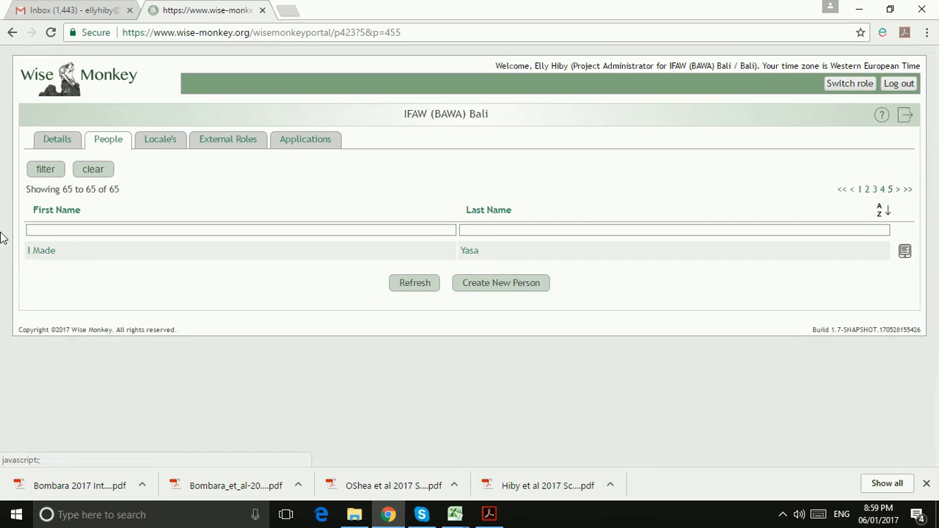
{"action": "left_click", "coordinate": [42, 252]}
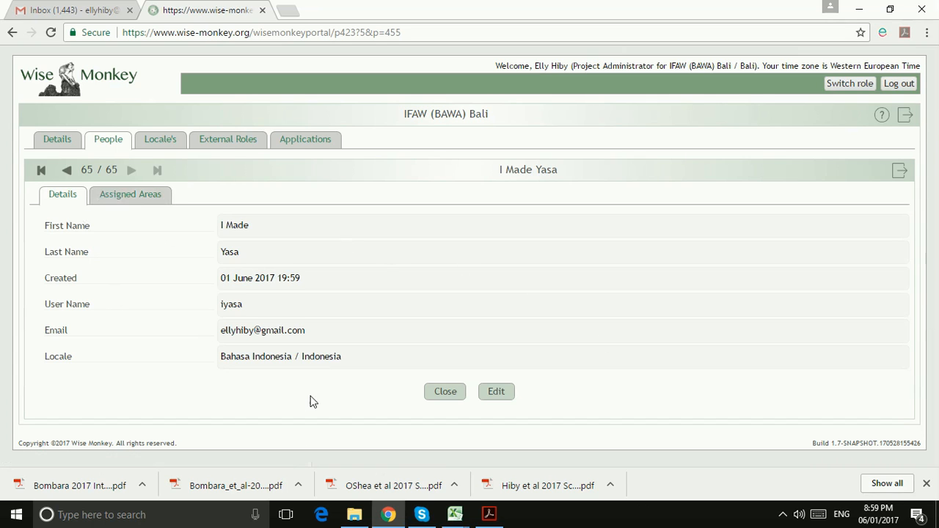
{"action": "left_click", "coordinate": [132, 198]}
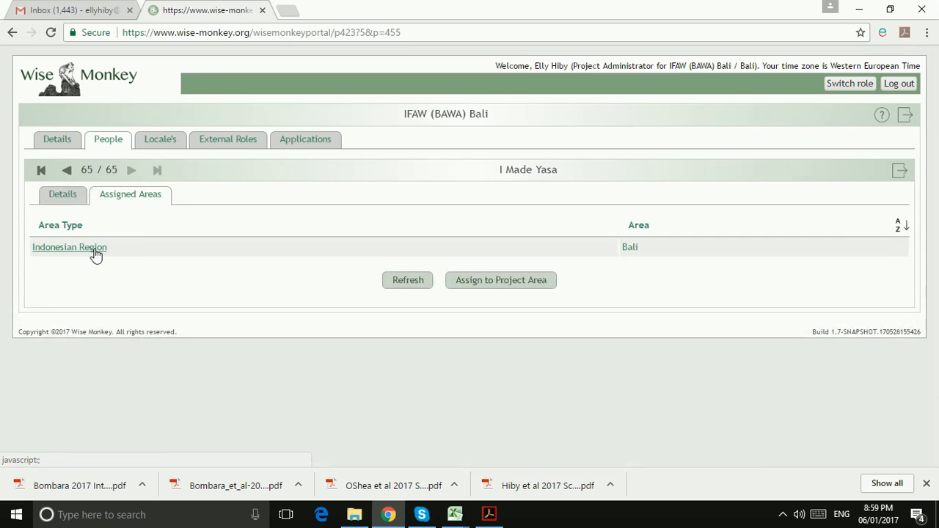
Tick T2 for the Bali area, save, then return to page 1 of People
{"action": "left_click", "coordinate": [94, 249]}
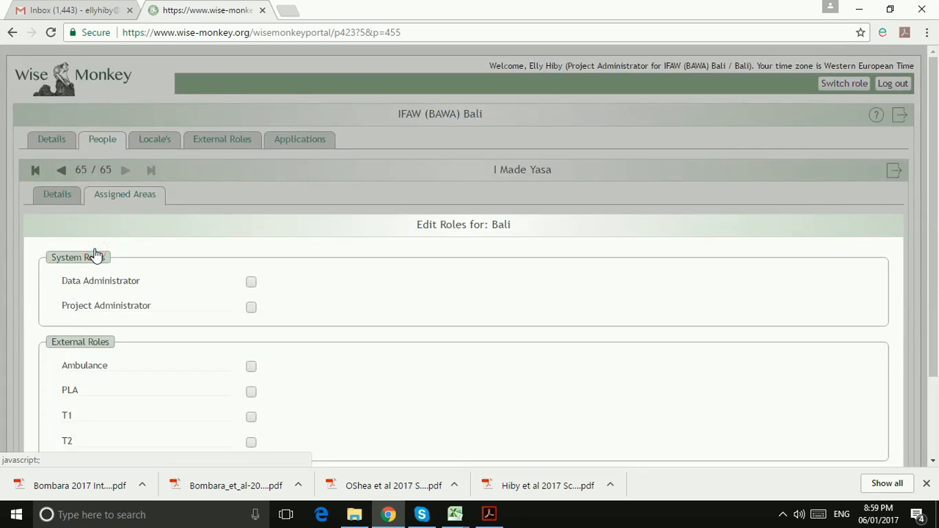
{"action": "scroll", "coordinate": [277, 257], "scroll_direction": "down", "scroll_amount": 1}
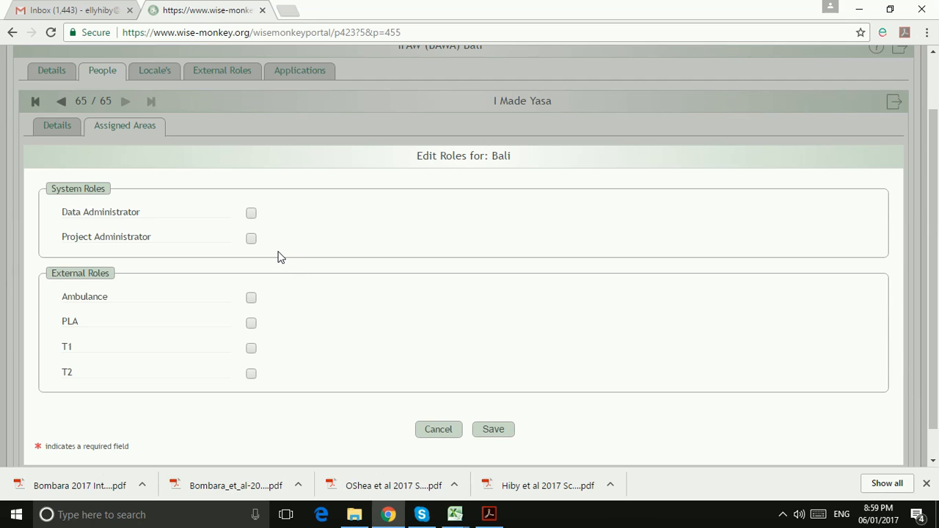
{"action": "left_click", "coordinate": [251, 375]}
{"action": "left_click", "coordinate": [491, 431]}
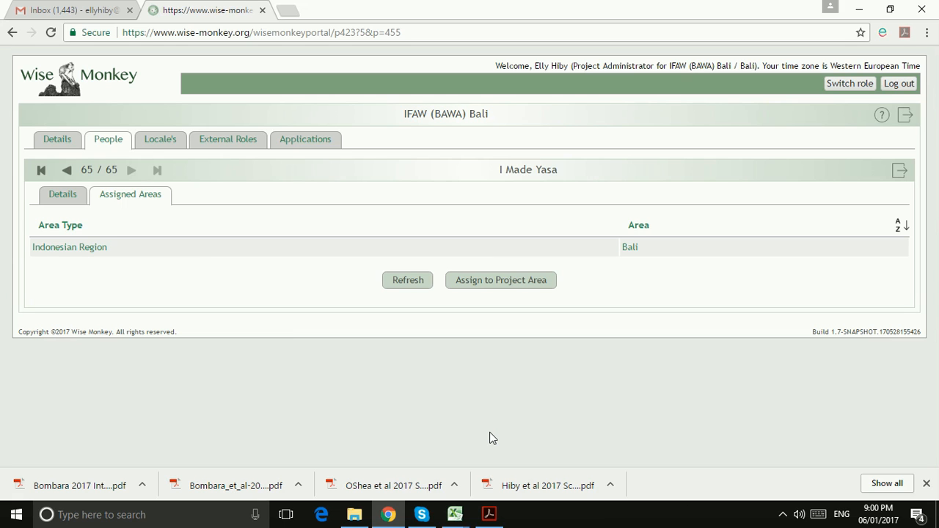
{"action": "left_click", "coordinate": [901, 176]}
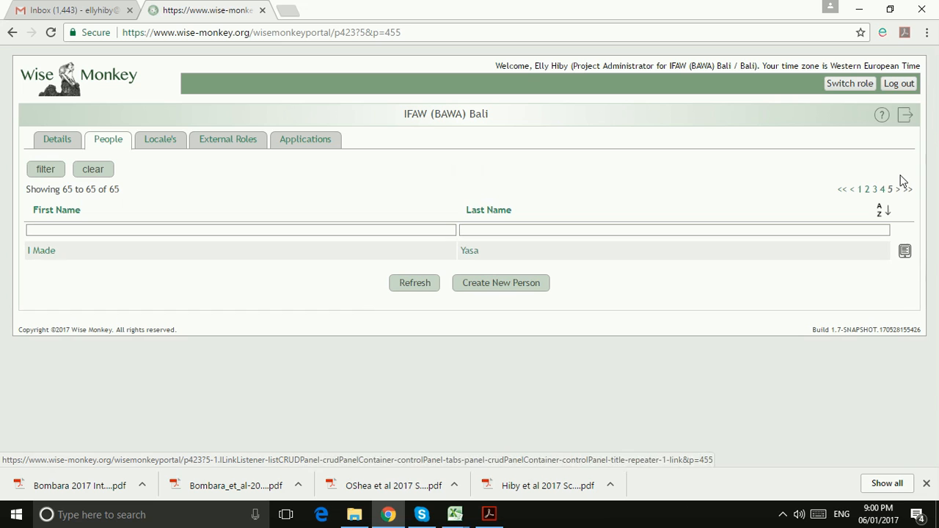
{"action": "left_click", "coordinate": [861, 190]}
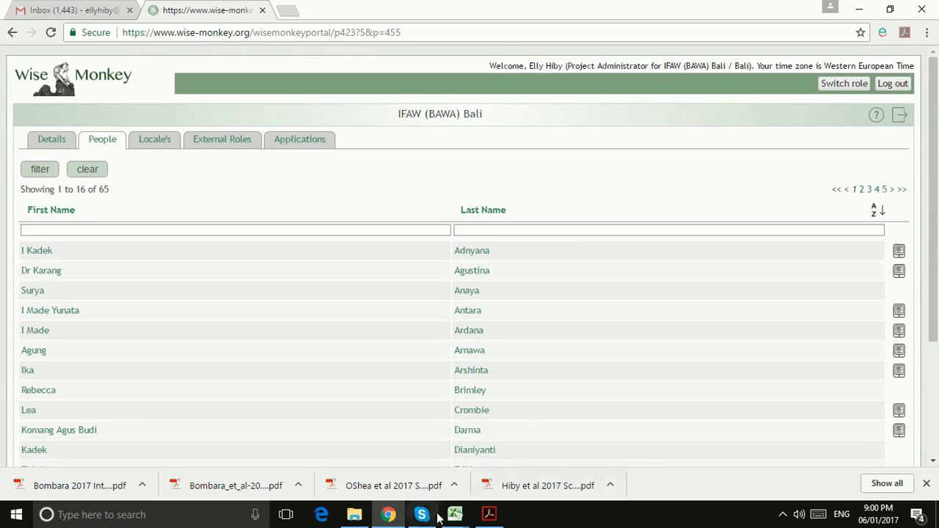
Fill Excel cell C25 green, select C34, and go back to the portal
{"action": "mouse_move", "coordinate": [455, 515]}
{"action": "left_click", "coordinate": [497, 458]}
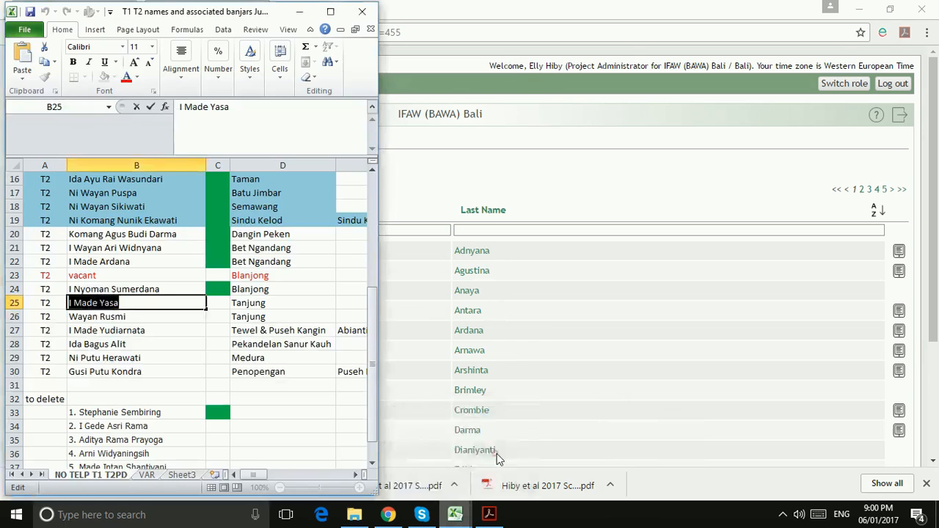
{"action": "left_click", "coordinate": [218, 303]}
{"action": "left_click", "coordinate": [105, 78]}
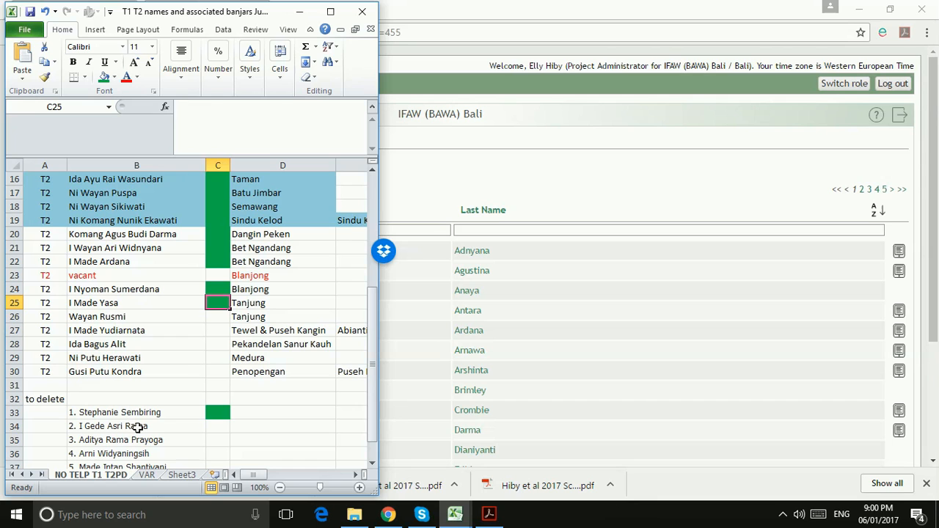
{"action": "left_click", "coordinate": [213, 427]}
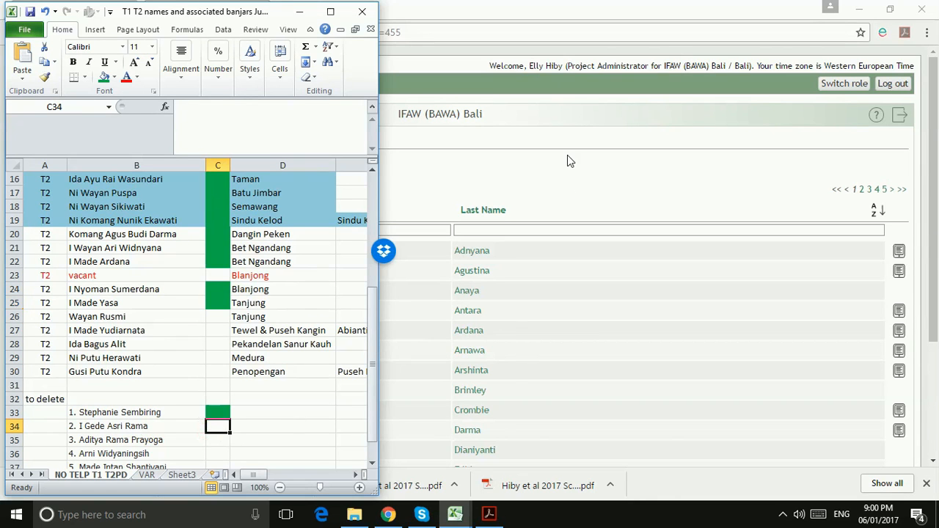
{"action": "left_click", "coordinate": [581, 170]}
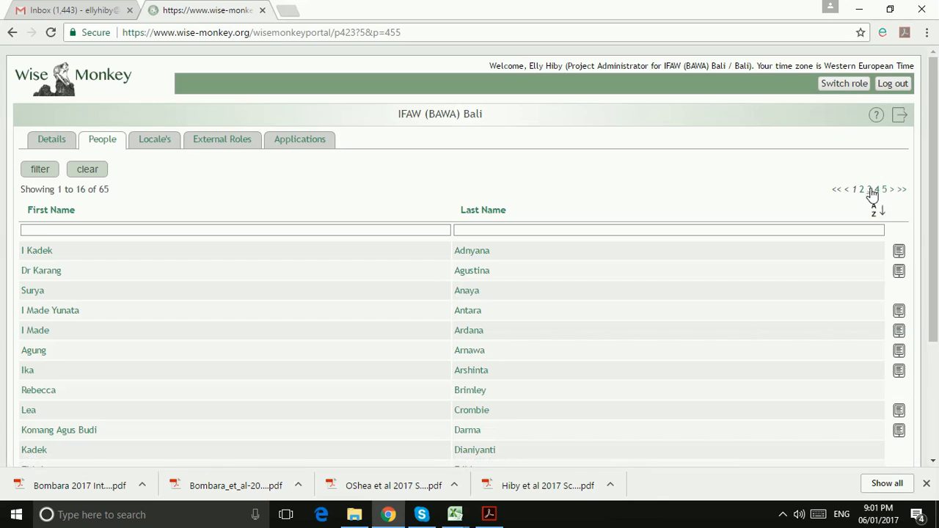
Open record 41 on page 3 of People and show its assigned areas
{"action": "left_click", "coordinate": [879, 189]}
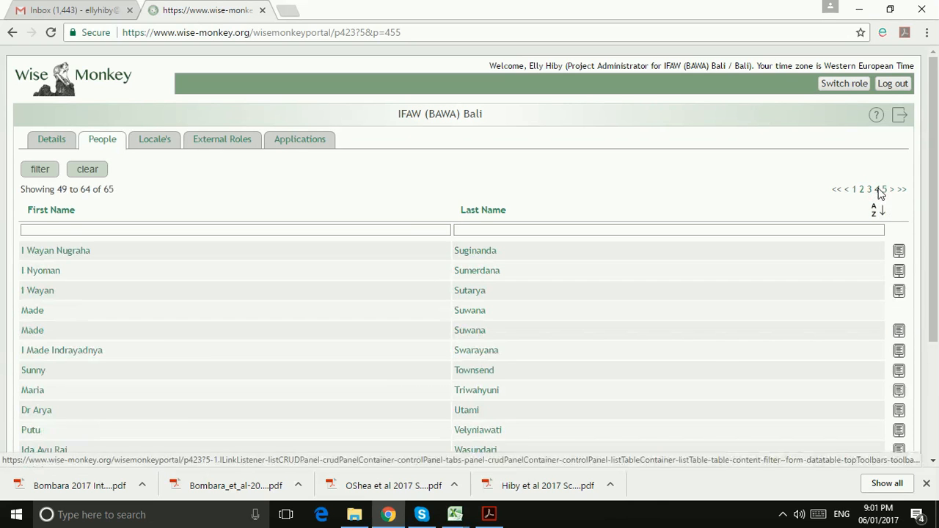
{"action": "left_click", "coordinate": [870, 190]}
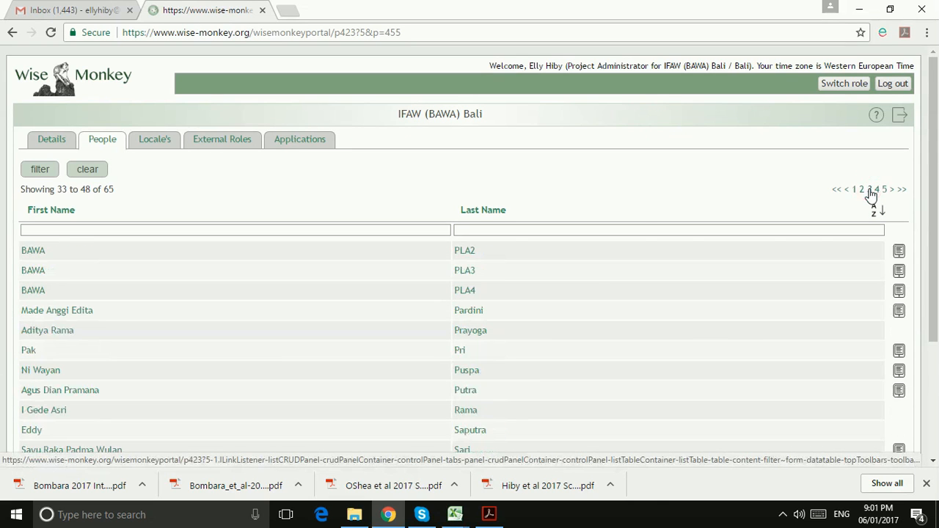
{"action": "scroll", "coordinate": [576, 303], "scroll_direction": "down", "scroll_amount": 2}
{"action": "scroll", "coordinate": [577, 304], "scroll_direction": "down", "scroll_amount": 1}
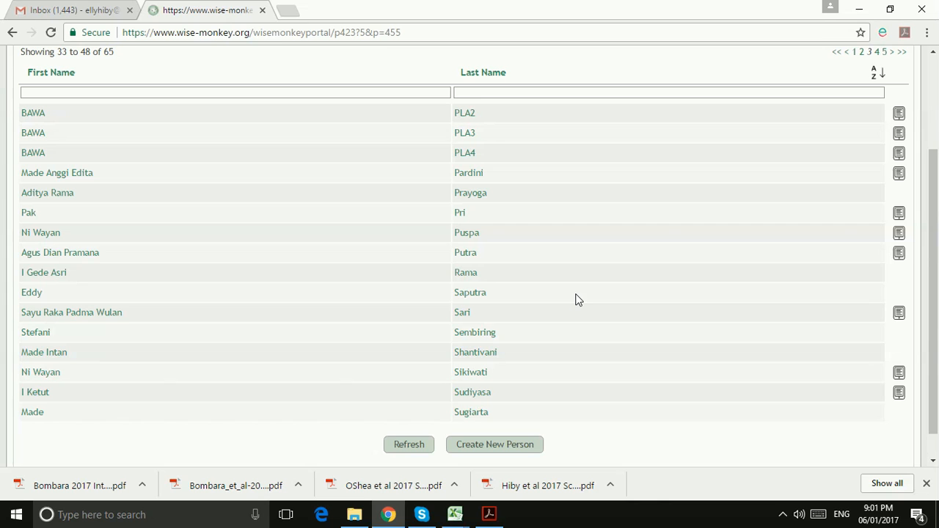
{"action": "left_click", "coordinate": [45, 276]}
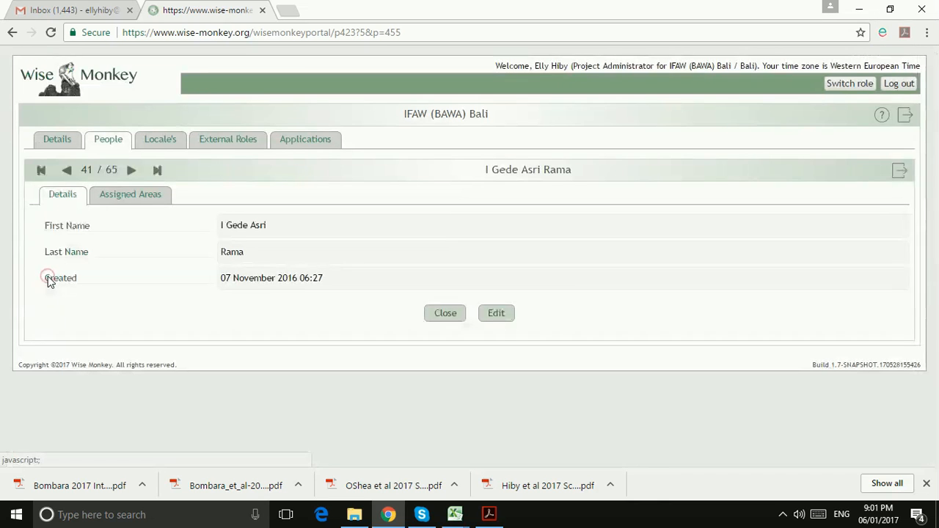
{"action": "left_click", "coordinate": [124, 196]}
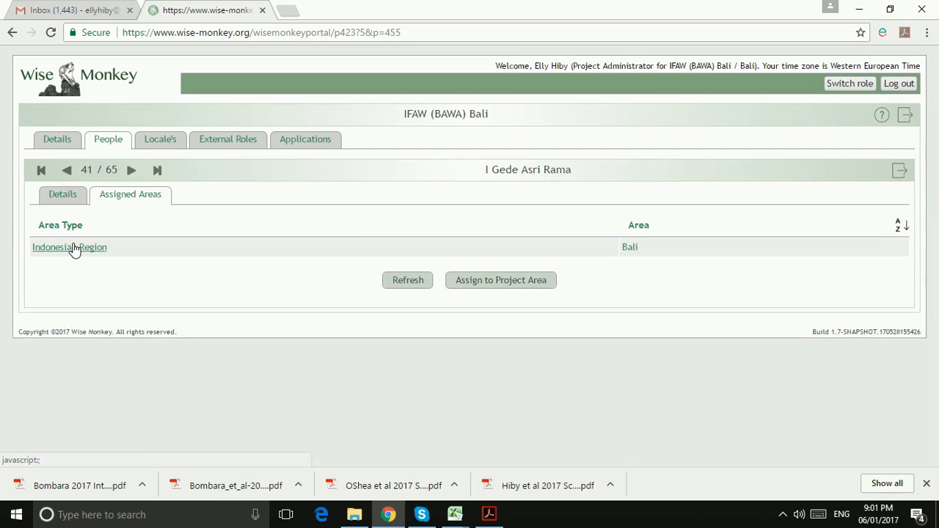
Untick T1 in the Bali area, save, and close the person's record
{"action": "left_click", "coordinate": [73, 248]}
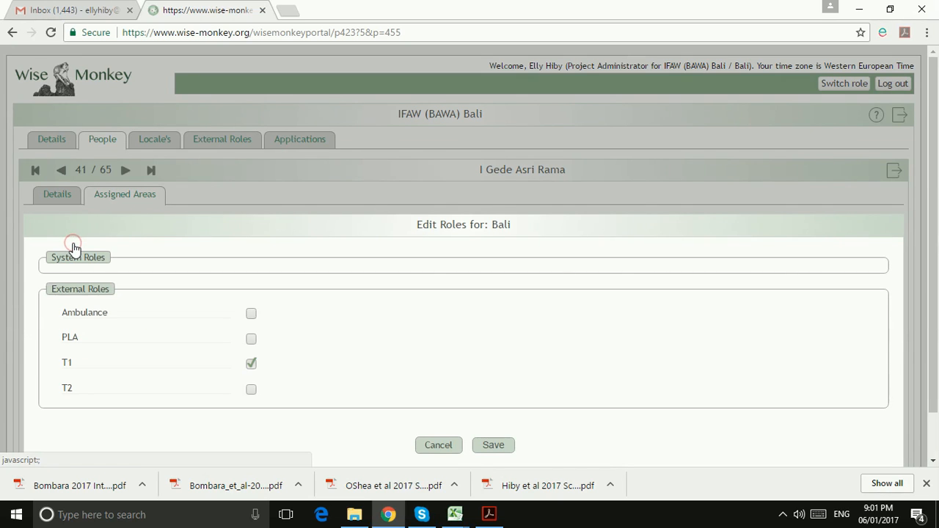
{"action": "left_click", "coordinate": [252, 364]}
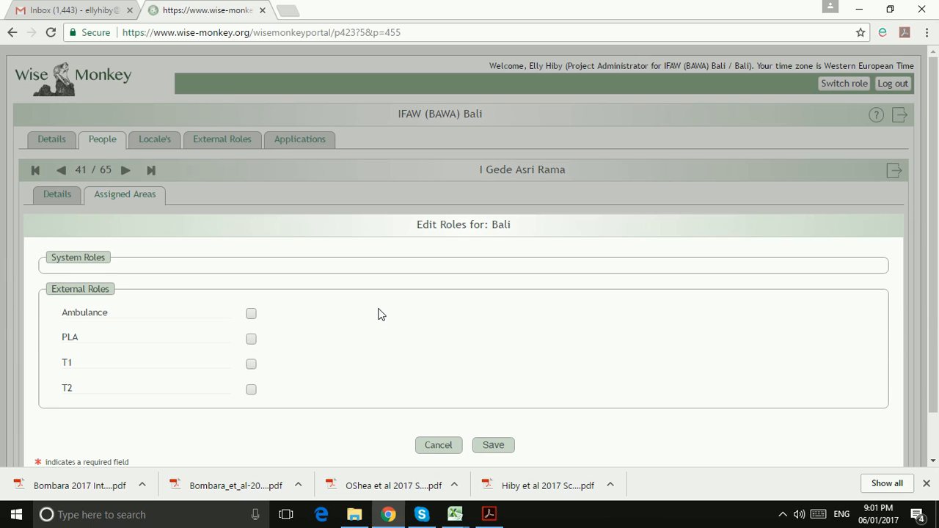
{"action": "left_click", "coordinate": [494, 445]}
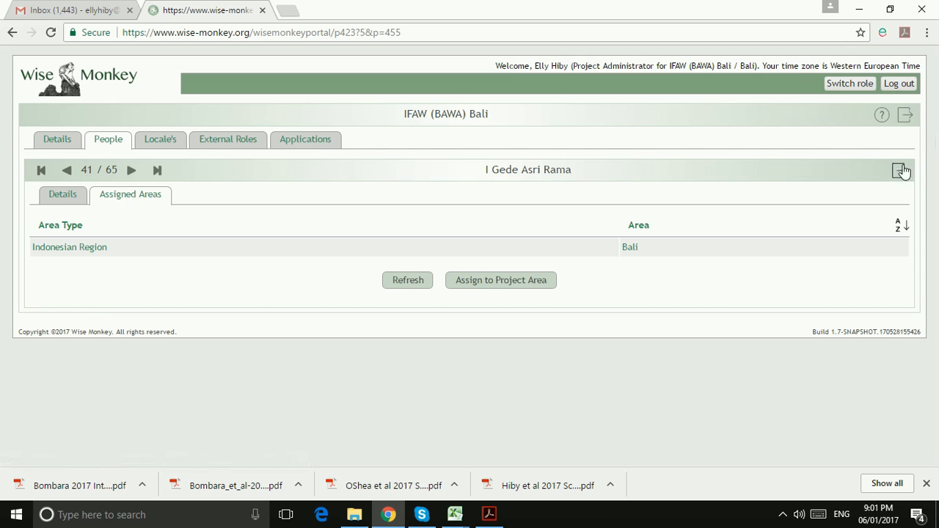
{"action": "left_click", "coordinate": [905, 117]}
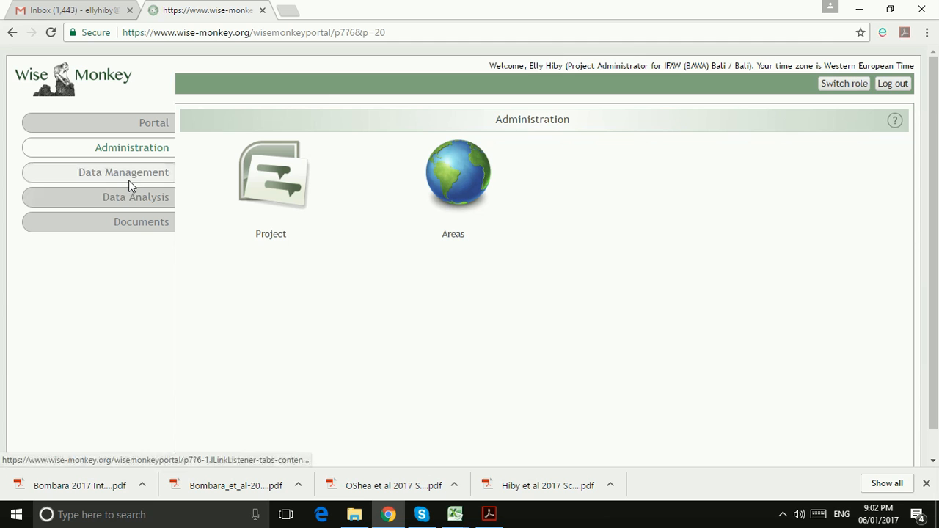
Under Data Management, find Attitude Survey on page 2 of Activity Type Structures and open its details
{"action": "left_click", "coordinate": [129, 181]}
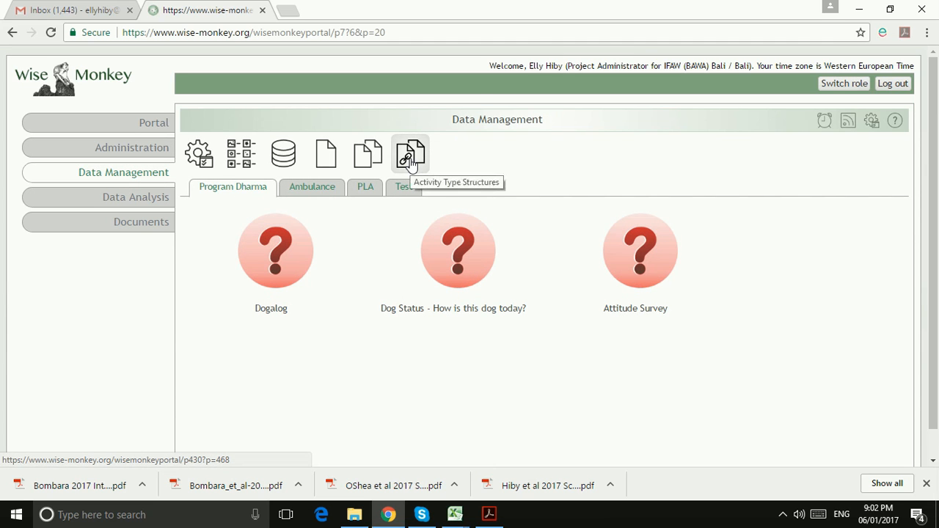
{"action": "left_click", "coordinate": [409, 163]}
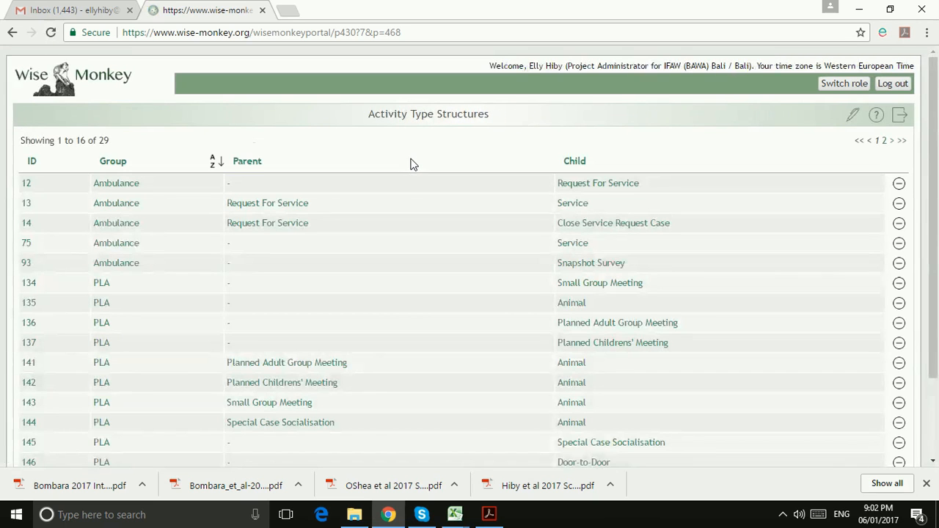
{"action": "left_click", "coordinate": [884, 141]}
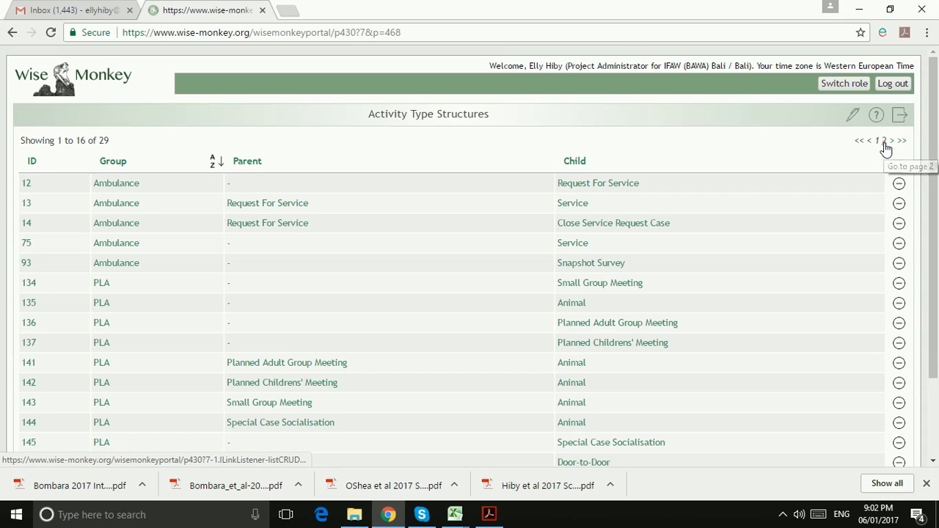
{"action": "left_click", "coordinate": [886, 143]}
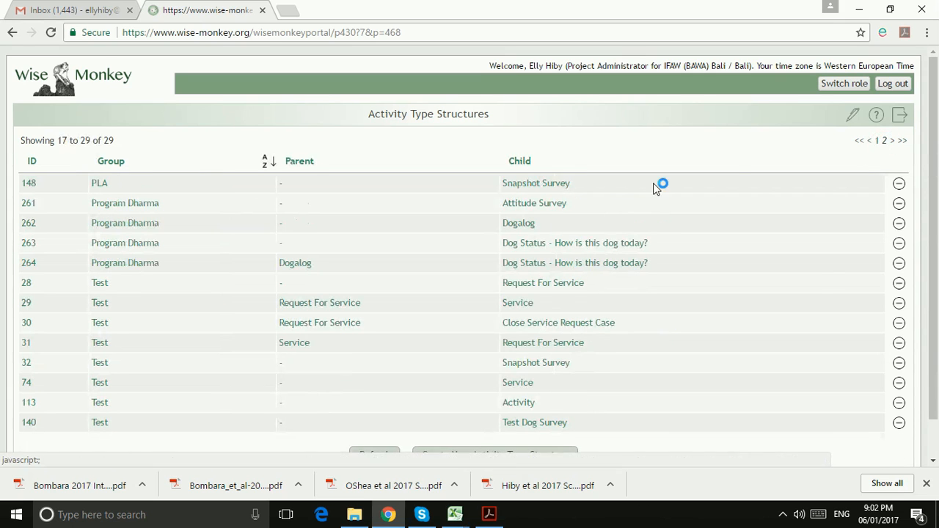
{"action": "left_click", "coordinate": [534, 206]}
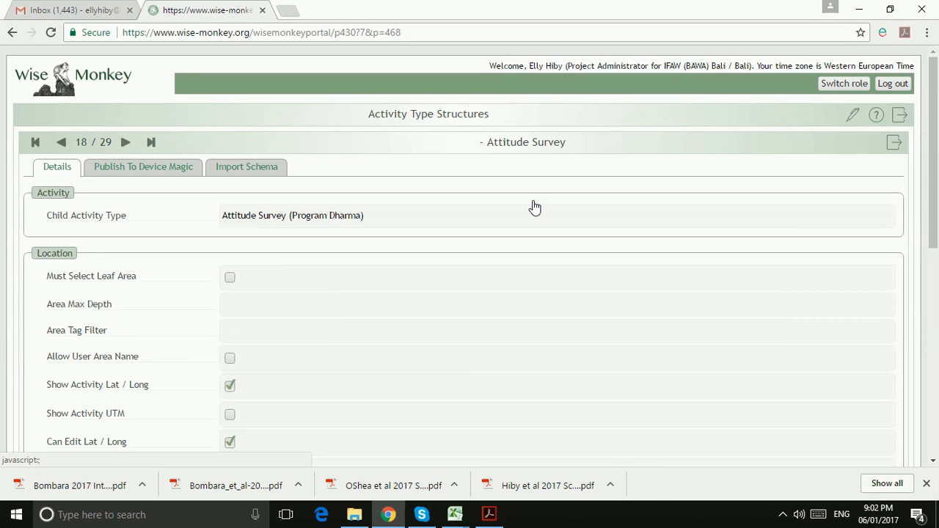
Re-publish the Attitude Survey structure to Device Magic, updating the existing form
{"action": "left_click", "coordinate": [144, 171]}
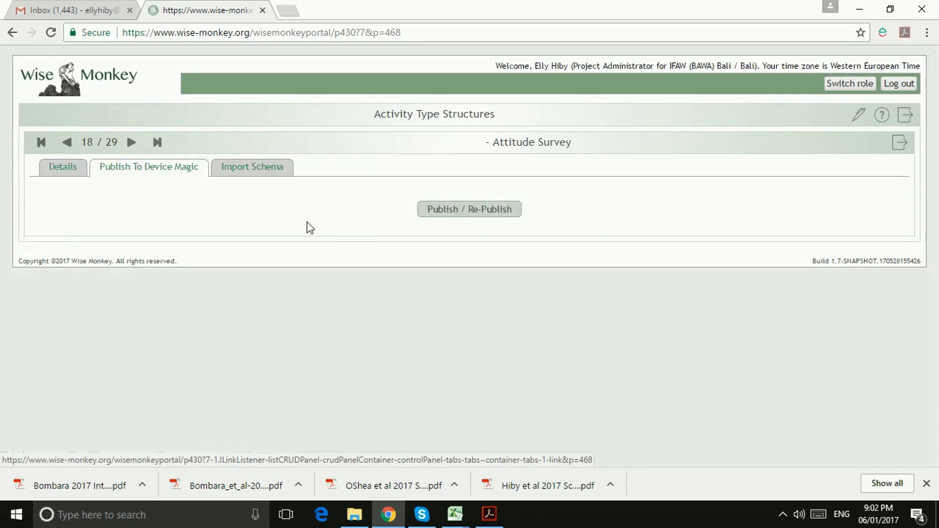
{"action": "left_click", "coordinate": [469, 209]}
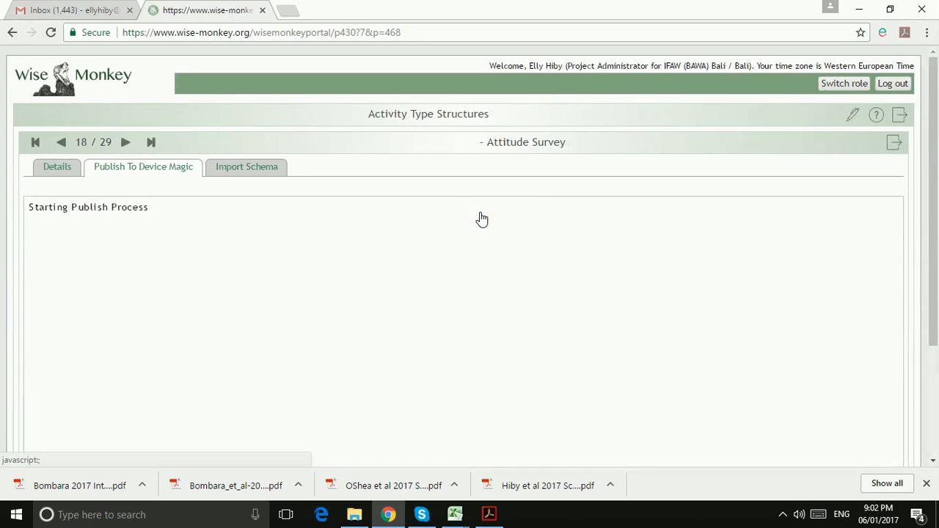